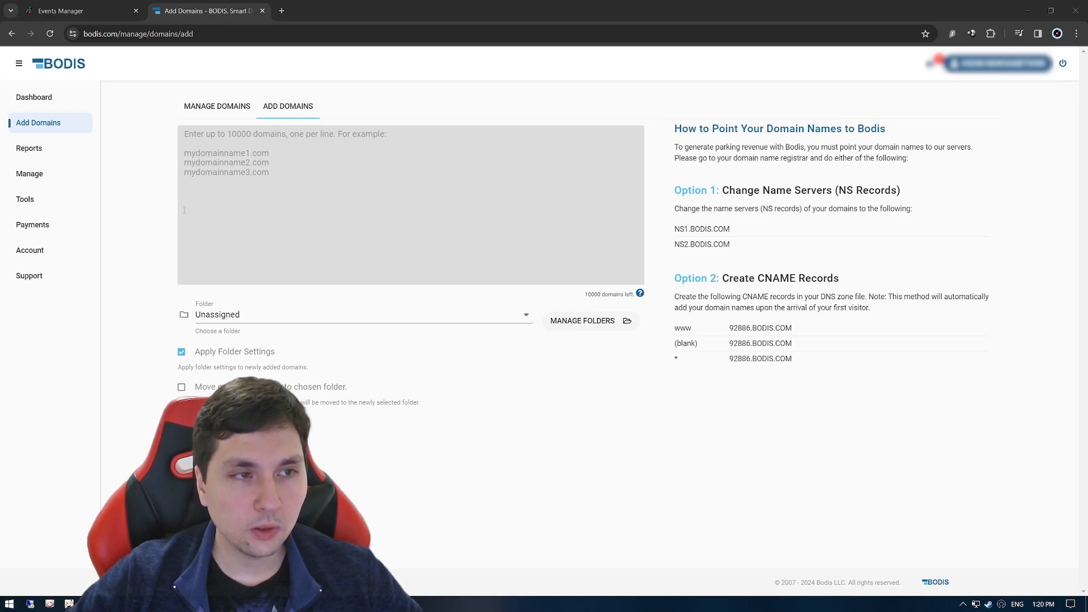
Open the Bodis Referral URL Builder and set the domain to dental-tooth.ca.
left_click(72, 201)
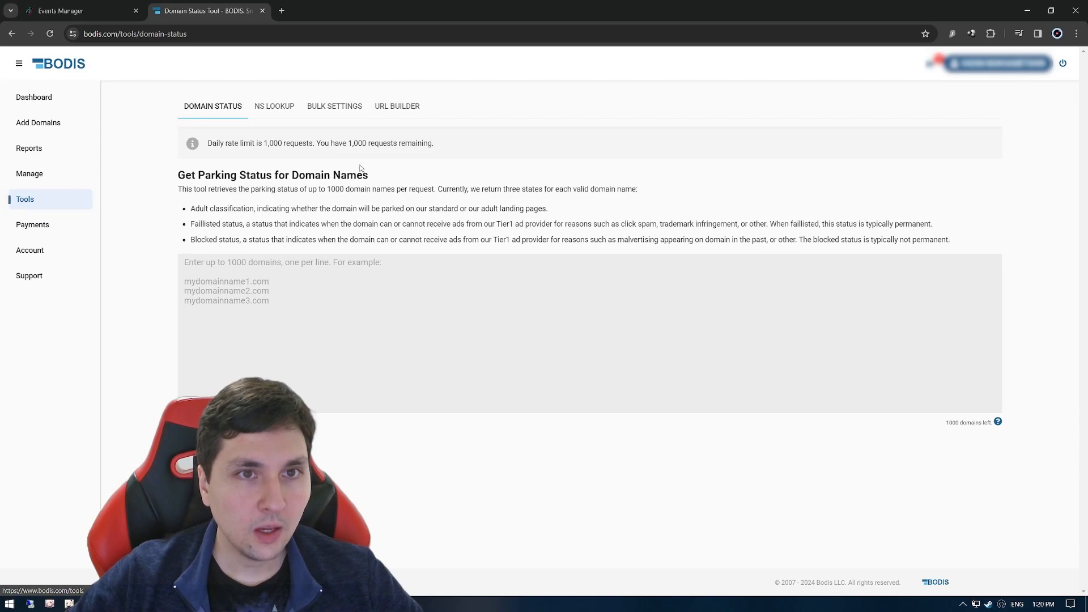
left_click(388, 107)
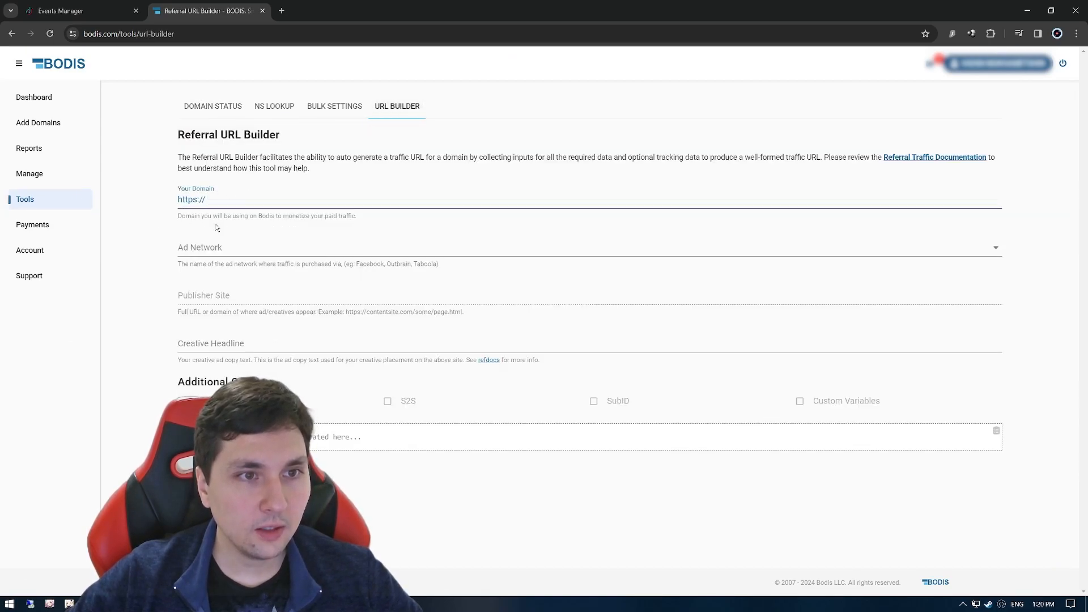
left_click(230, 199)
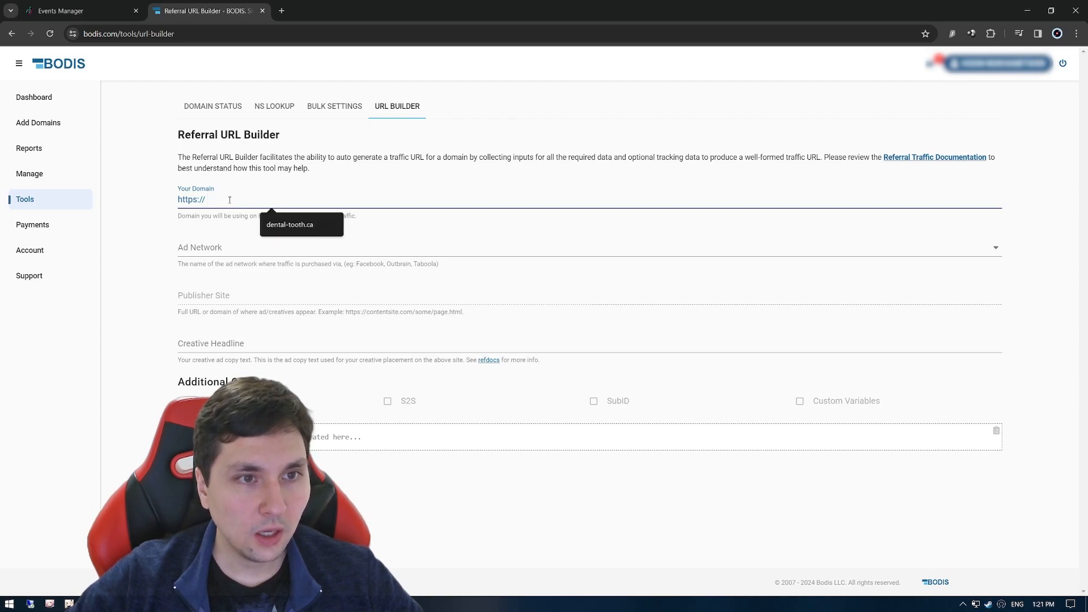
left_click(294, 231)
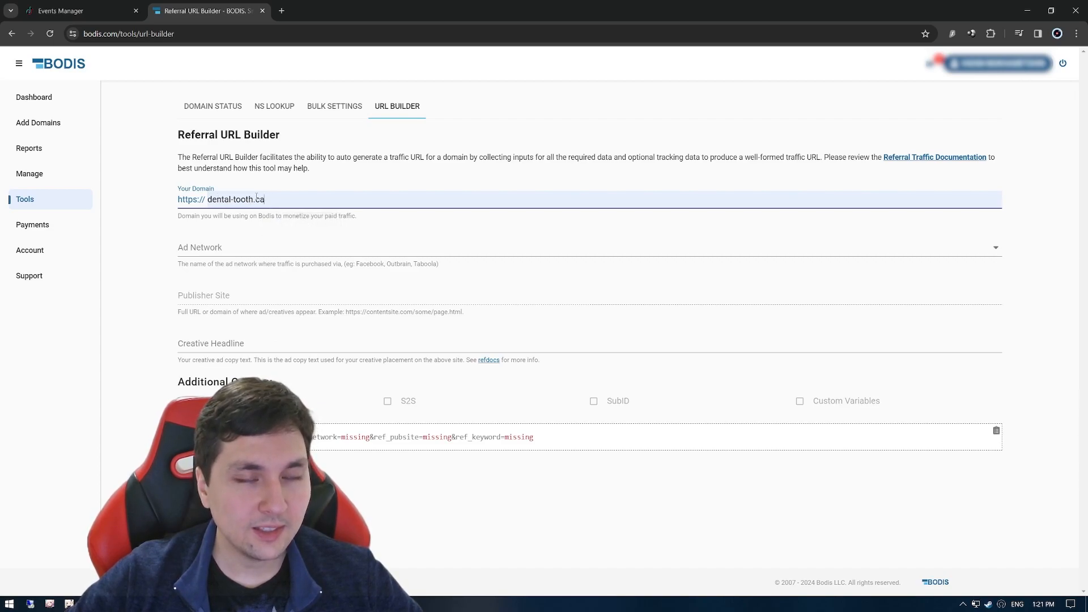
Choose TikTok as the ad network for the referral URL.
left_click(231, 248)
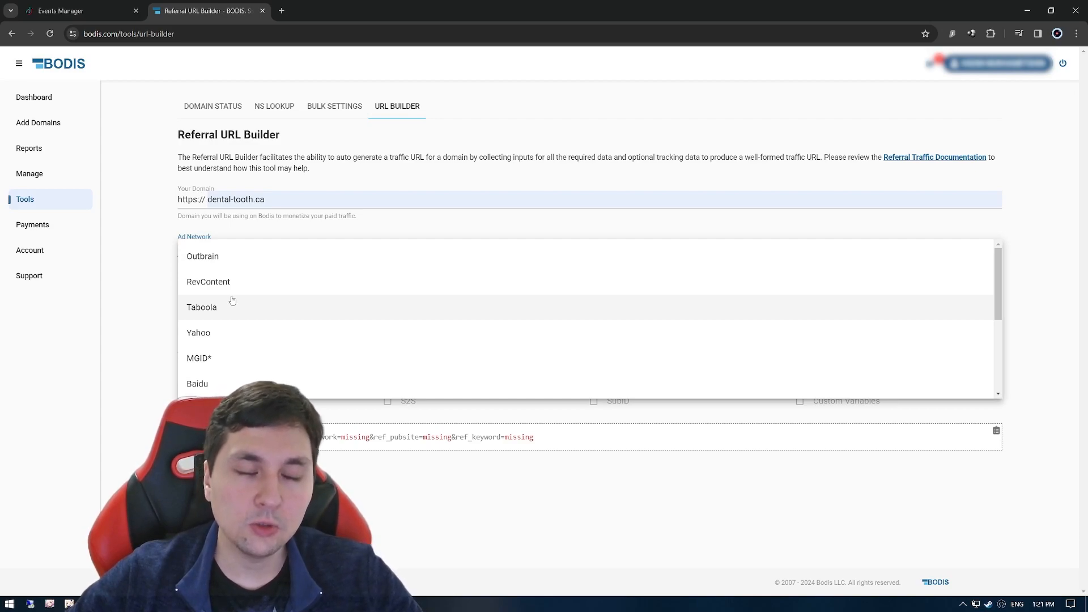
scroll(215, 297, "down", 3)
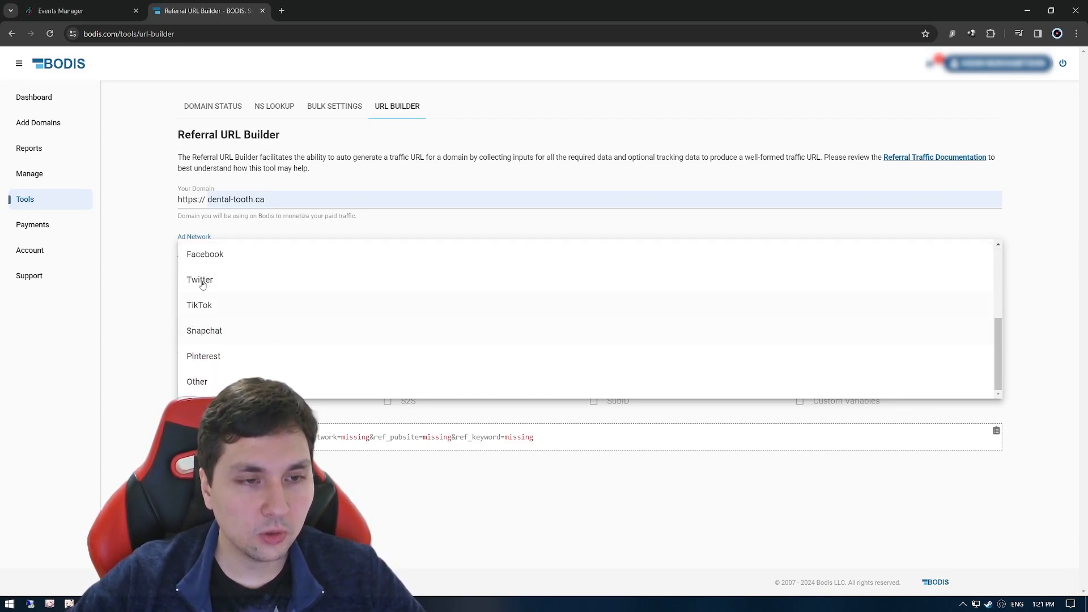
scroll(239, 323, "up", 3)
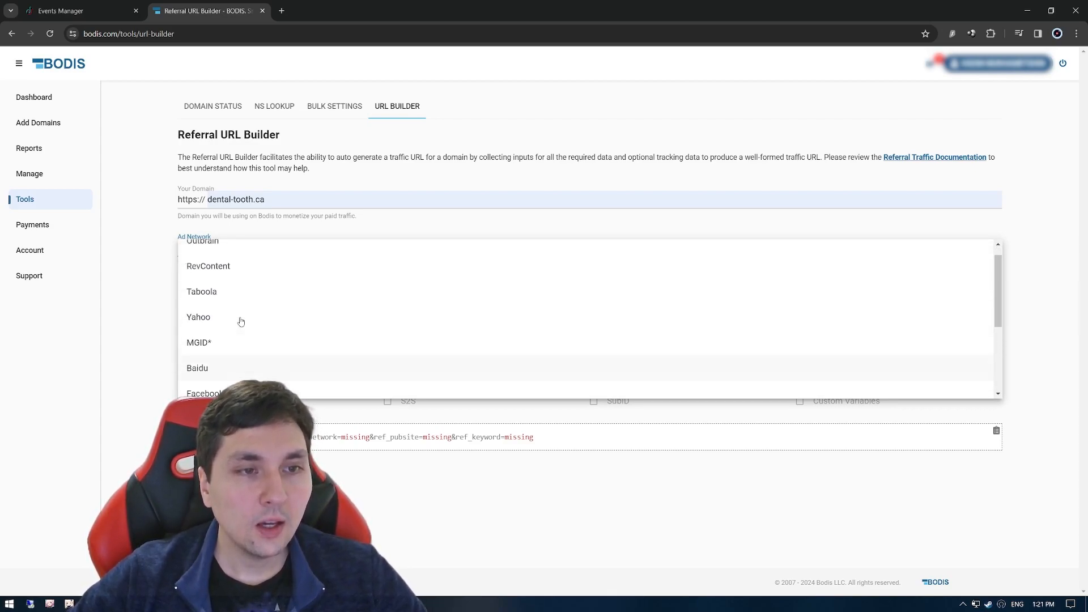
scroll(251, 294, "down", 2)
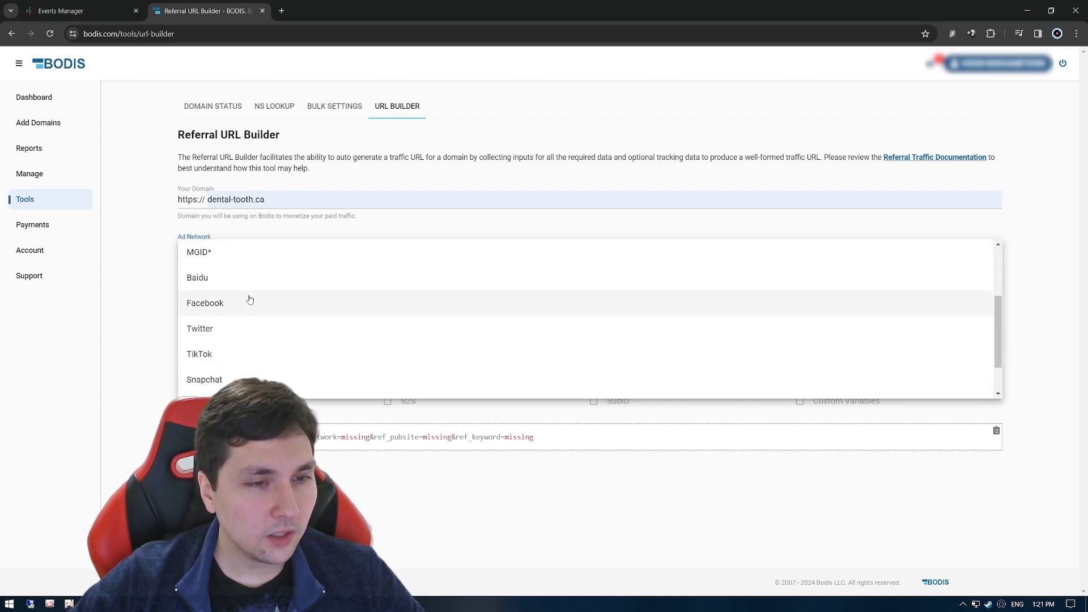
scroll(249, 299, "down", 1)
left_click(240, 309)
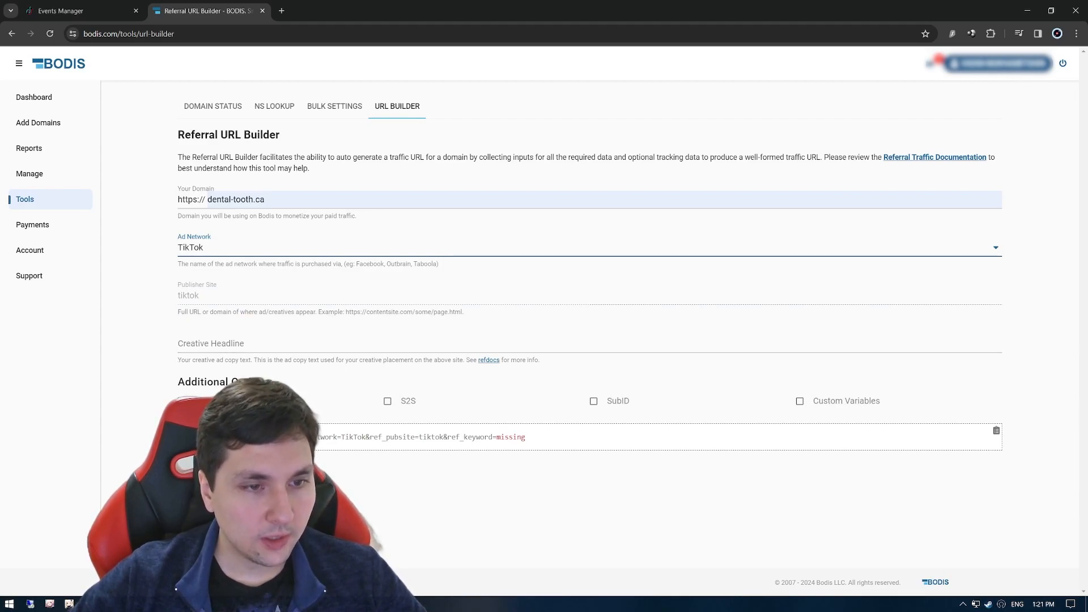
Enable the additional terms option and add the terms "test" and "dental implants" to the generated referral URL.
left_click(181, 401)
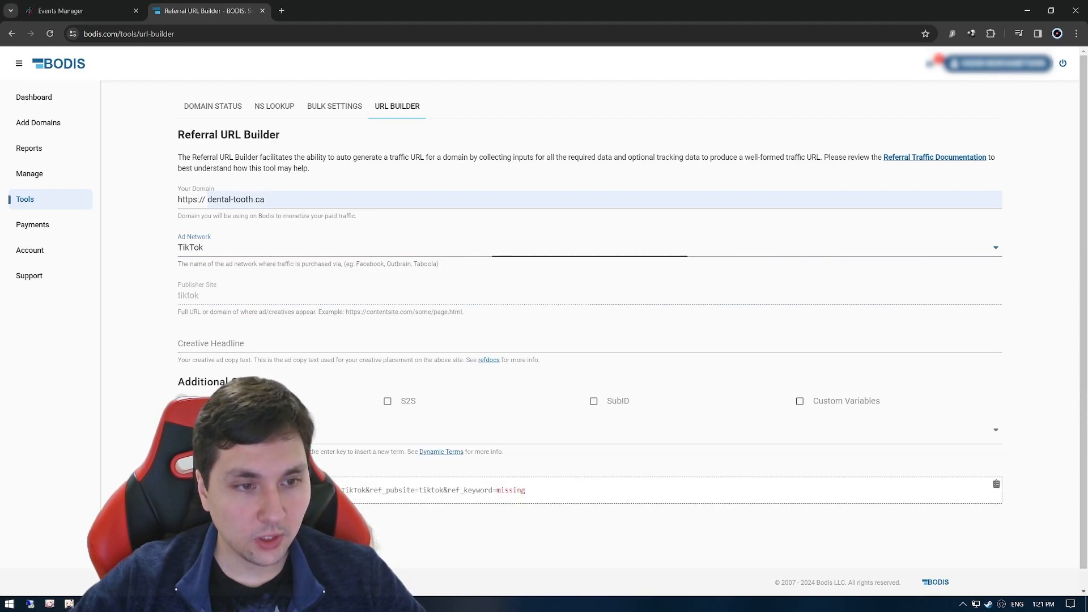
left_click(243, 430)
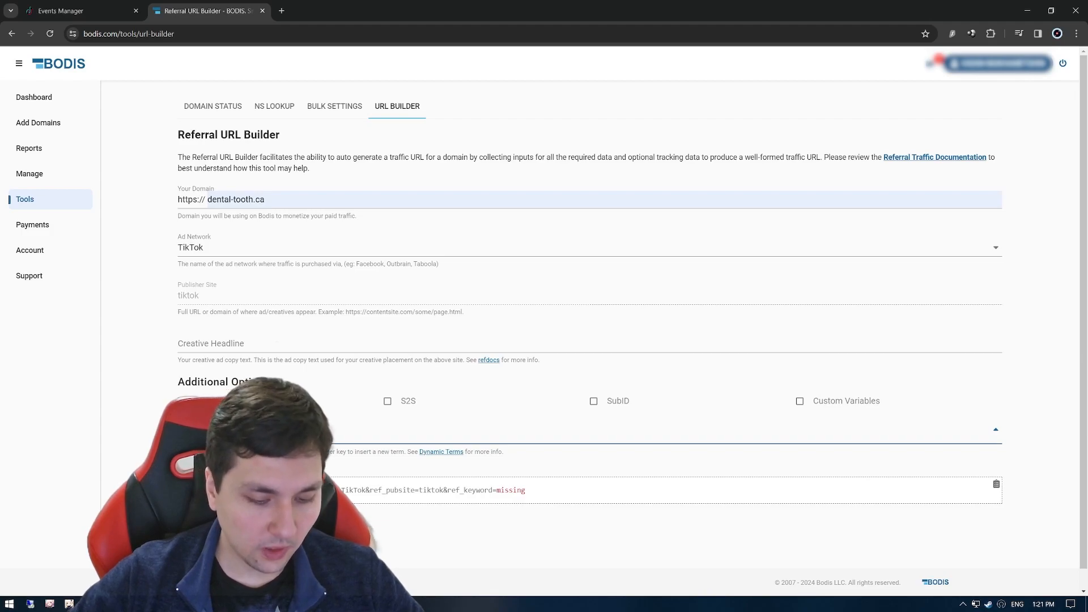
type("test")
left_click(165, 386)
left_click(249, 430)
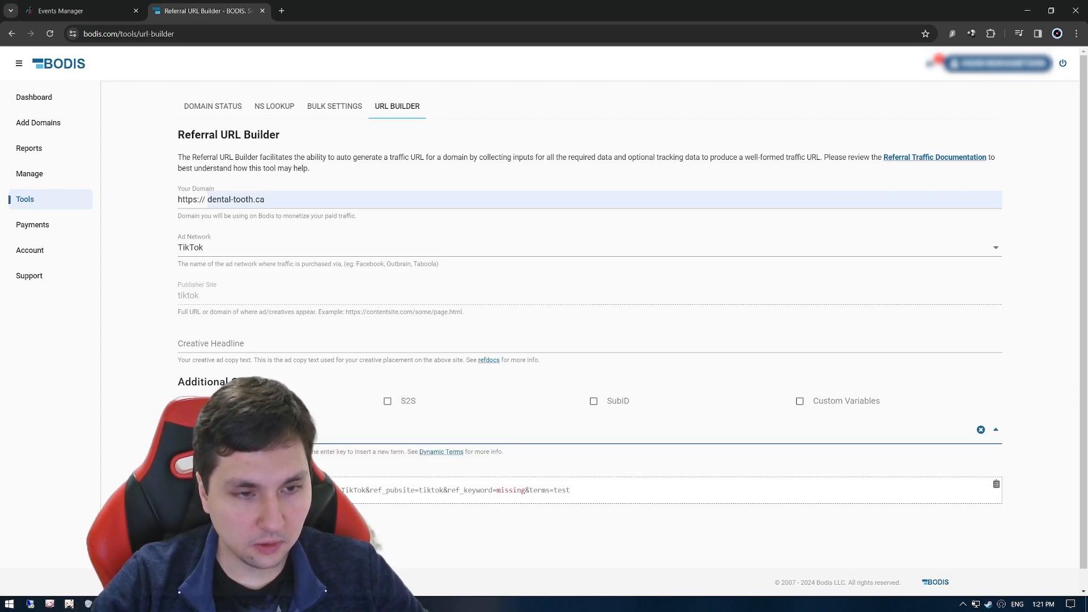
type("dental implants")
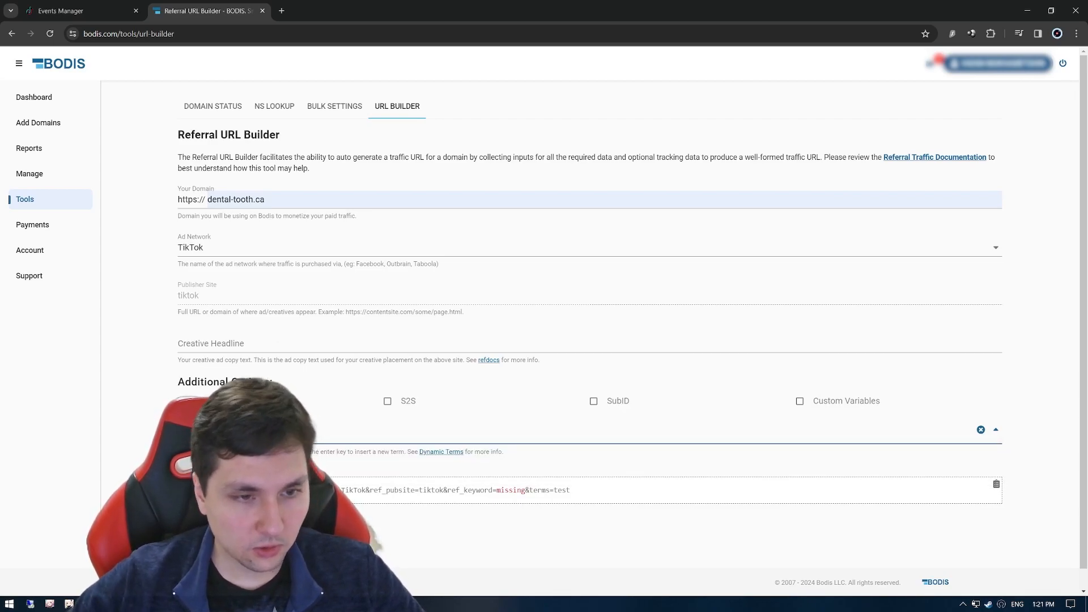
left_click(108, 379)
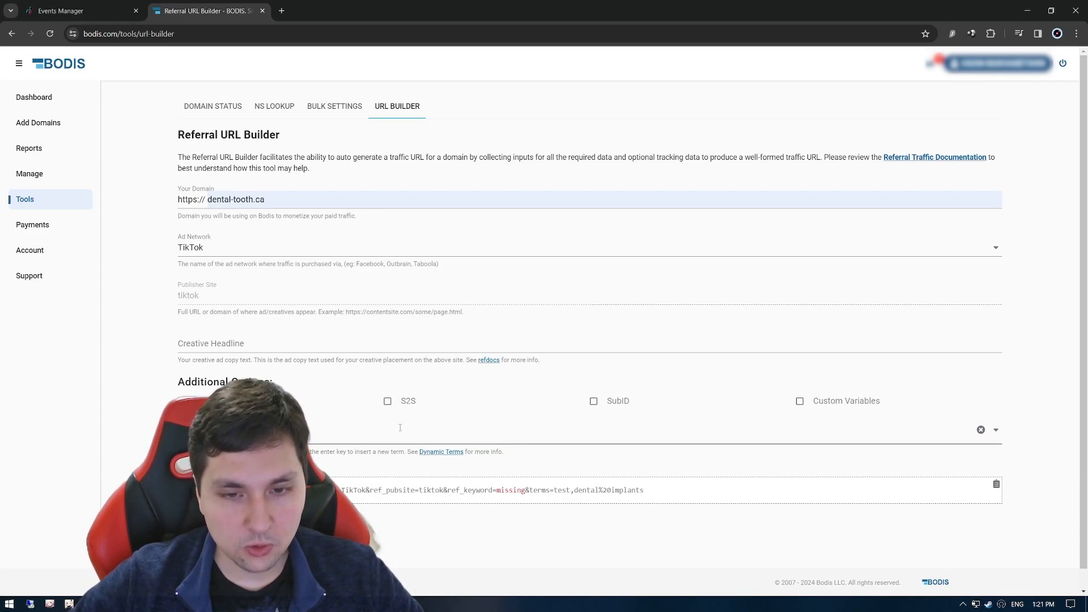
left_click_drag(540, 491, 630, 493)
left_click(645, 491)
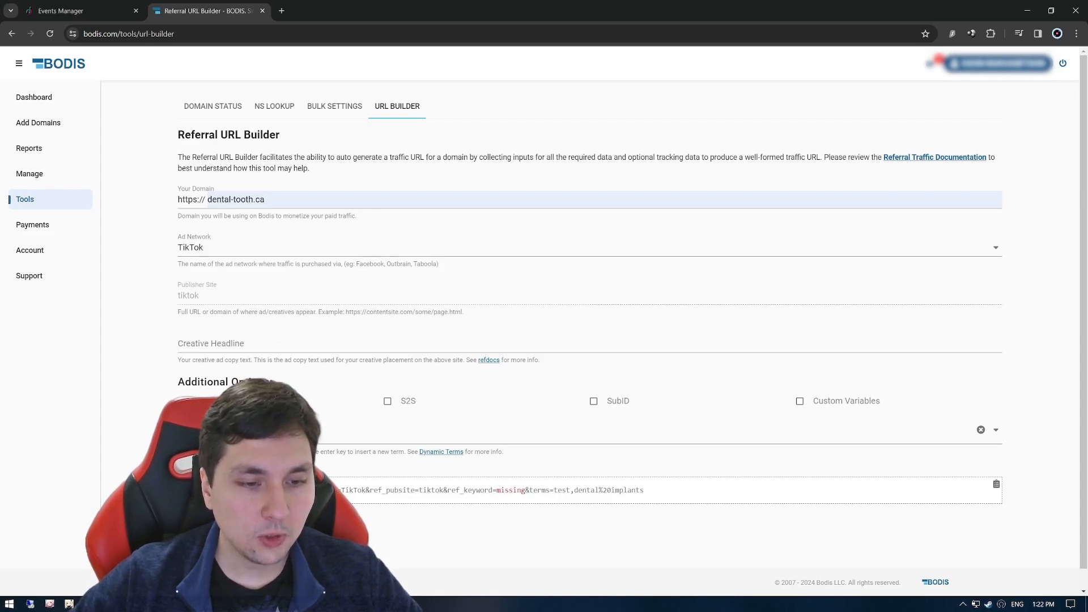
Switch to ClickFlare and select Bodis as the affiliate network of the new offer.
key("alt+Tab")
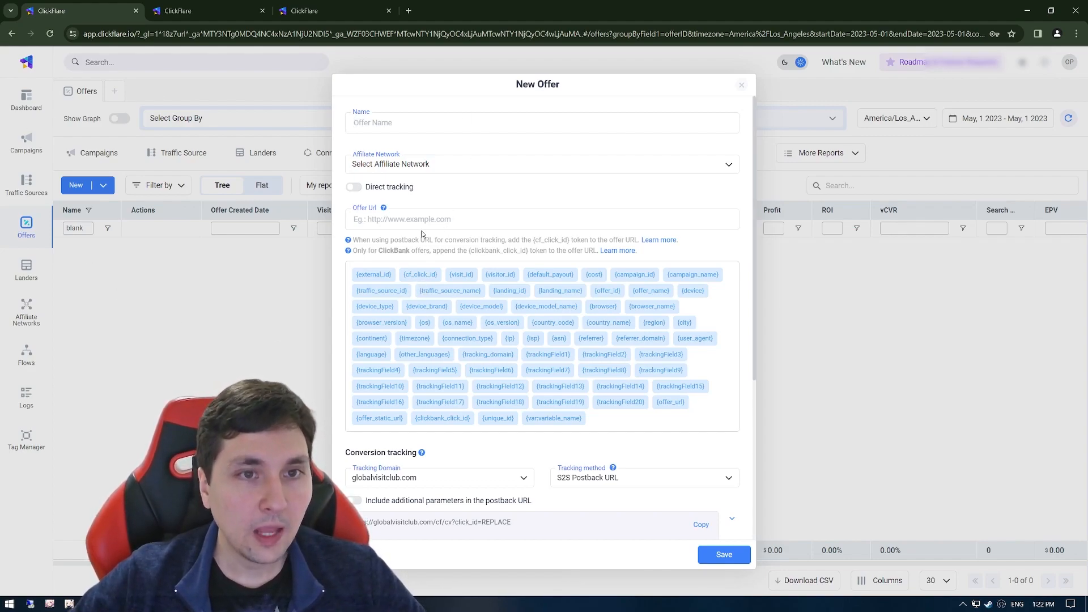
left_click(401, 165)
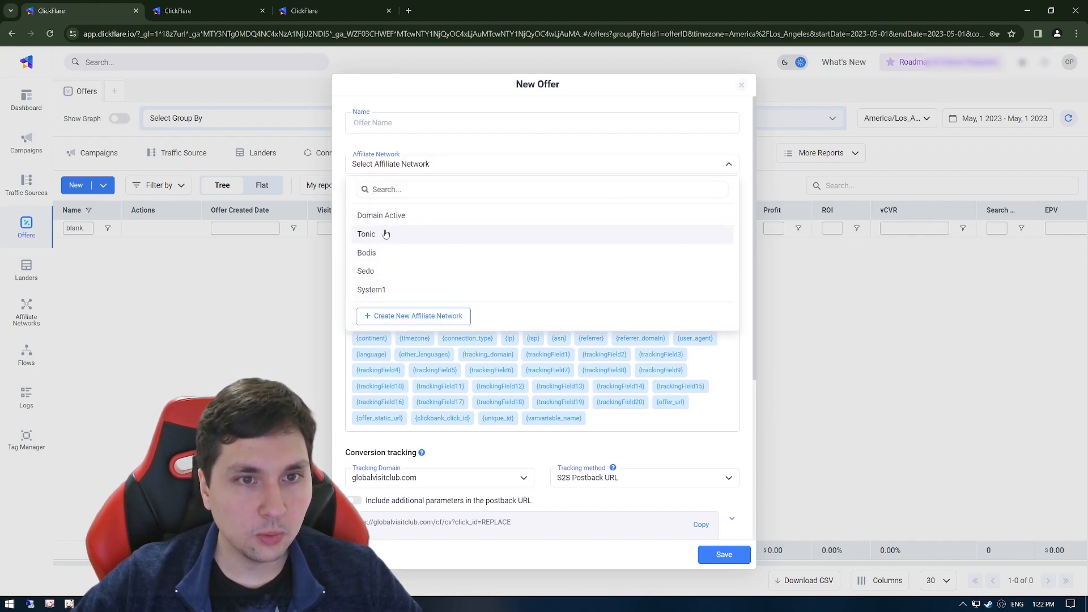
left_click(388, 258)
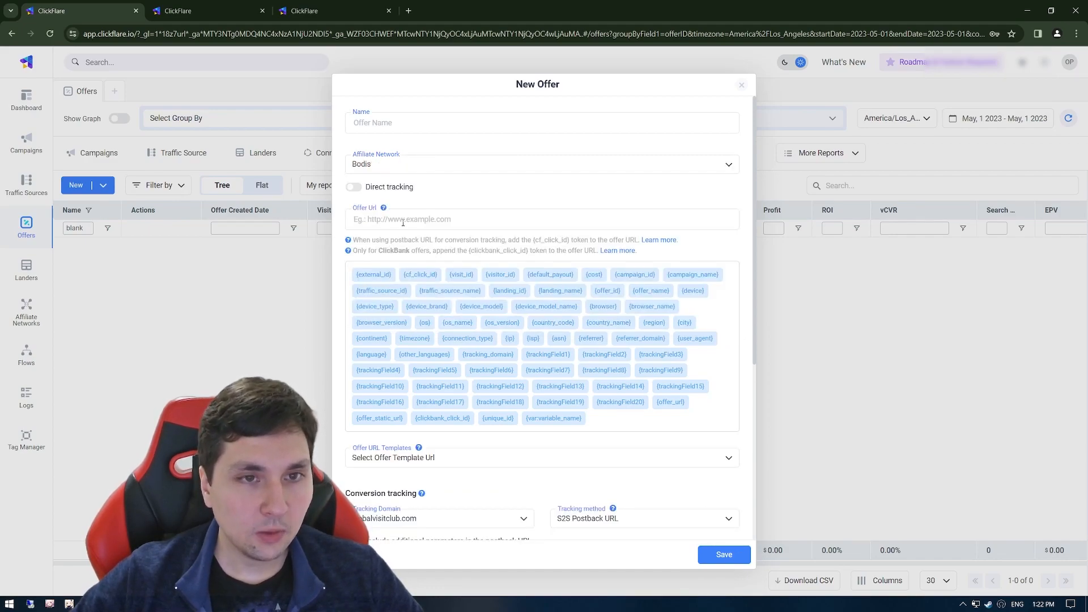
key("alt+Tab")
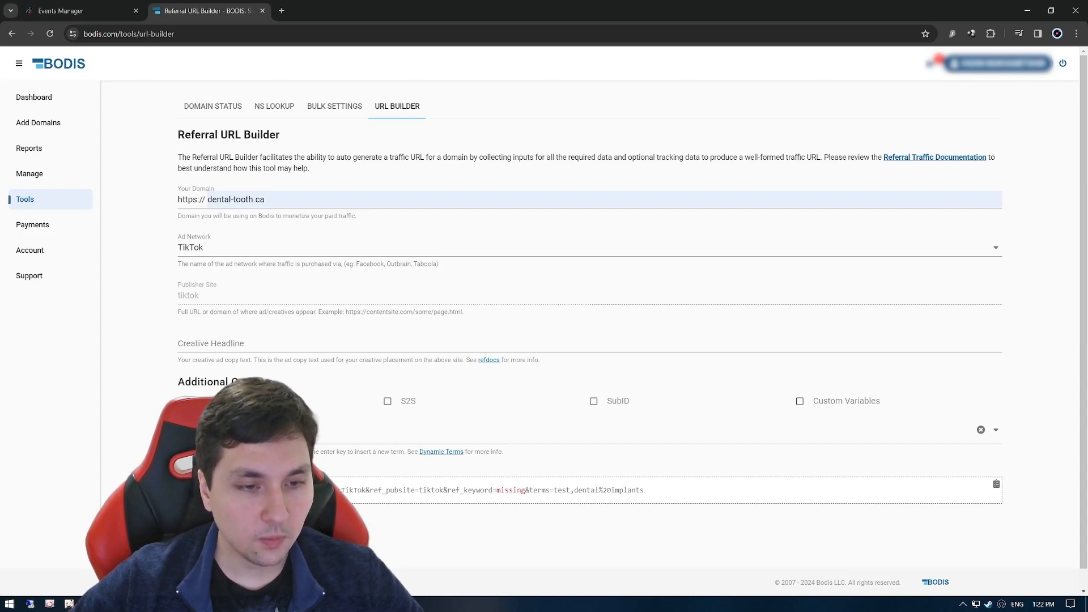
key("alt+Tab")
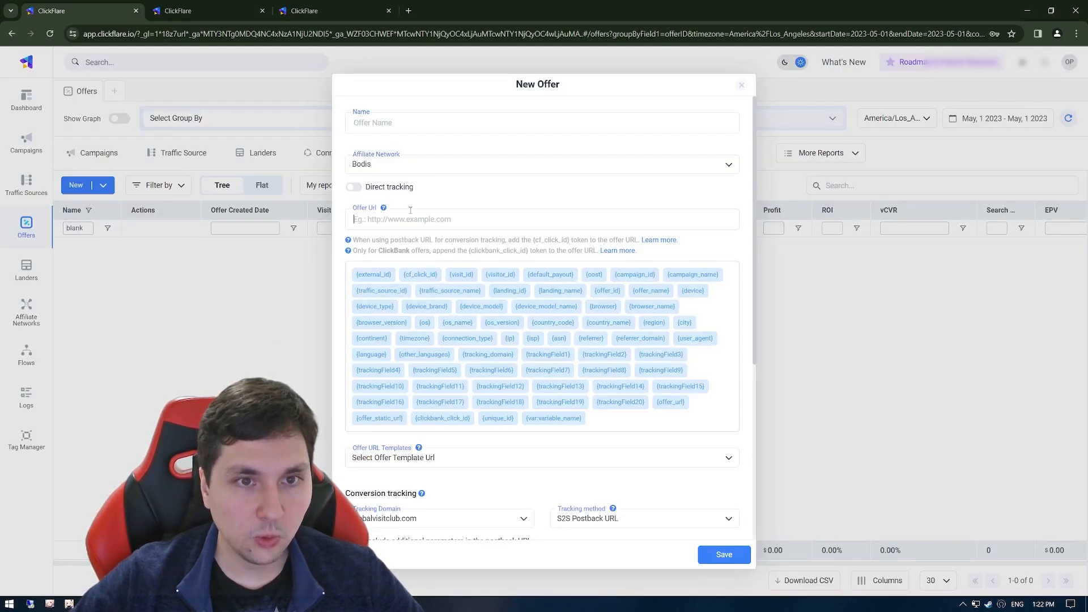
left_click(428, 459)
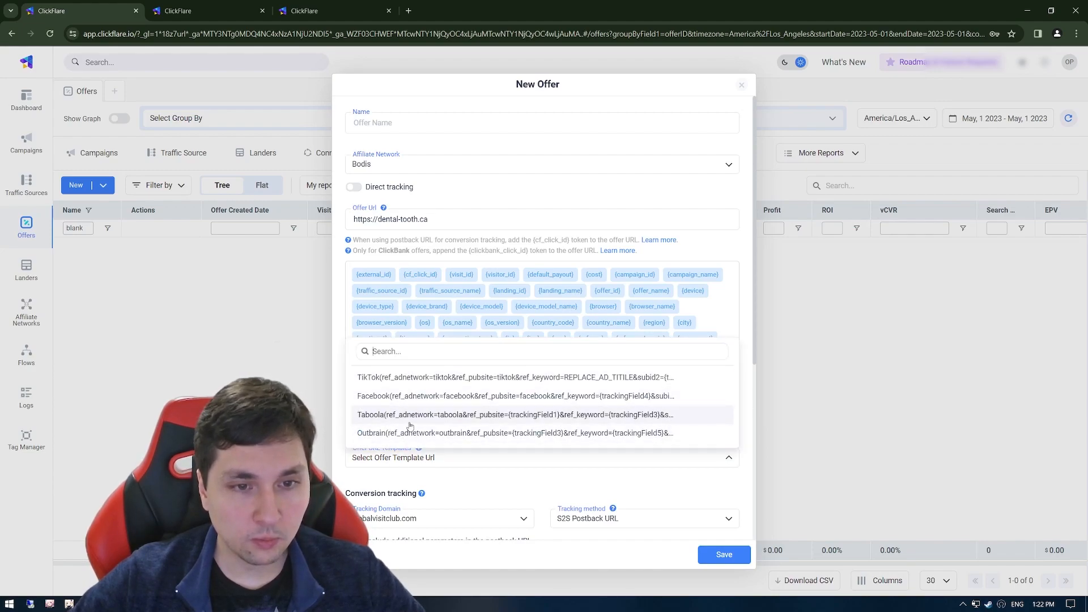
left_click(412, 384)
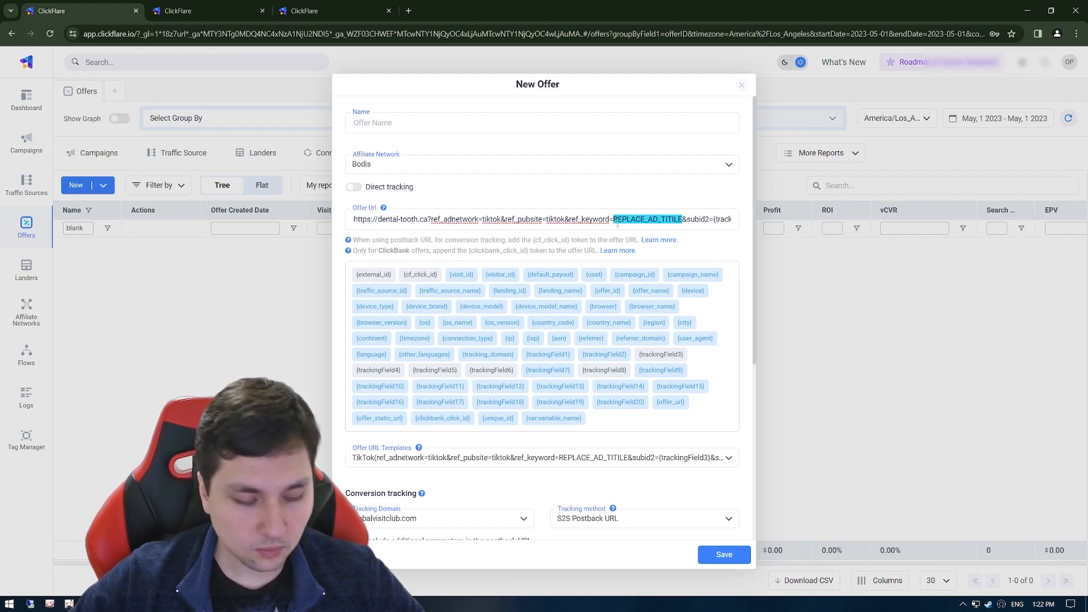
Examine the templated offer URL from the domain and keyword placeholder through to its last tracking parameter.
left_click_drag(634, 219, 352, 217)
left_click_drag(359, 218, 614, 219)
left_click(646, 219)
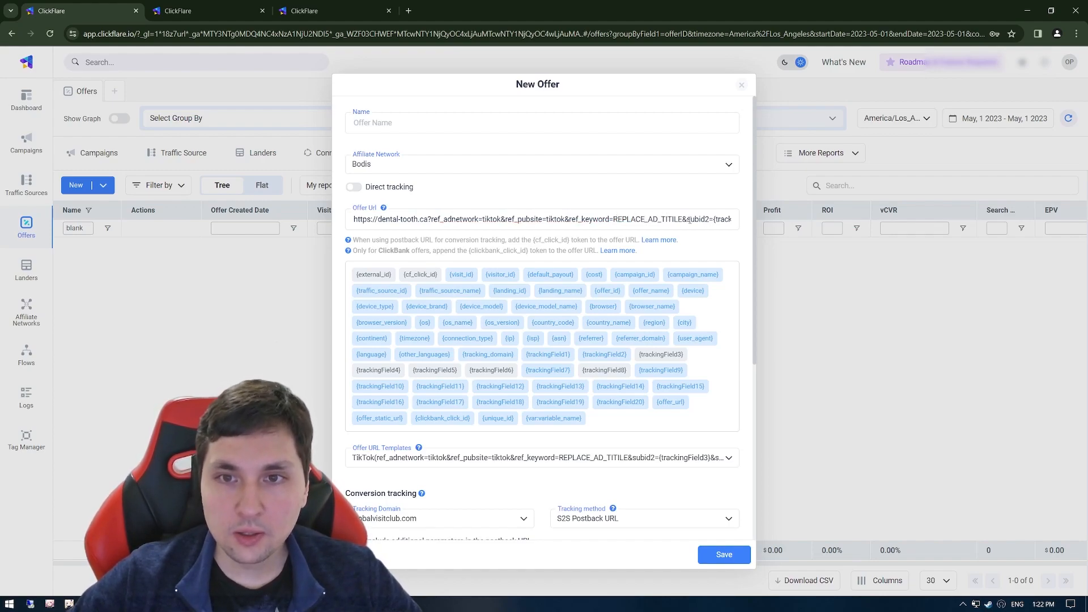
left_click_drag(613, 218, 676, 220)
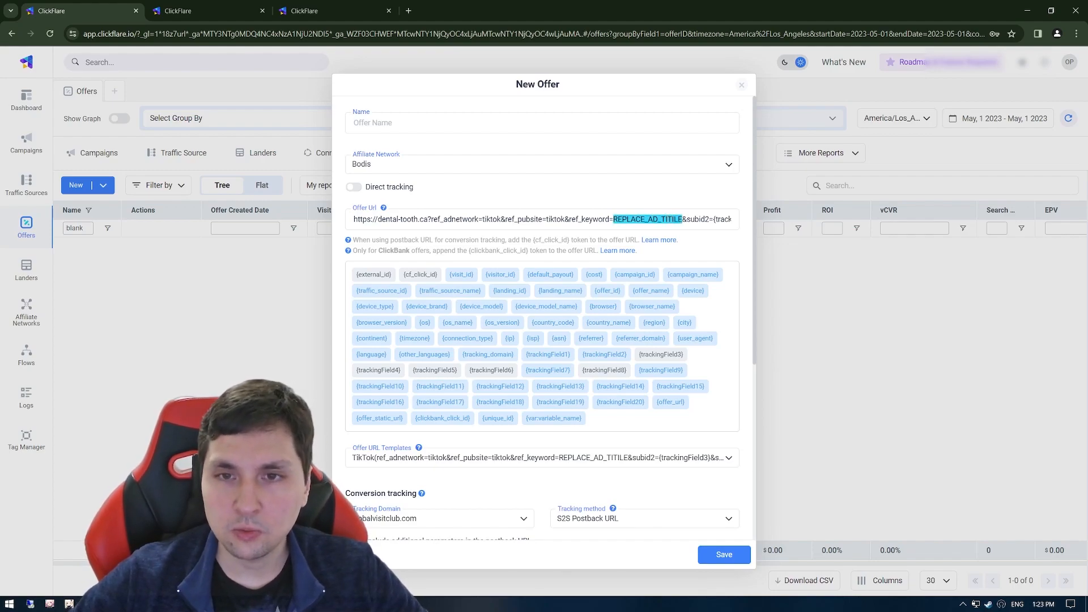
left_click(666, 220)
left_click_drag(648, 220, 728, 215)
left_click(730, 219)
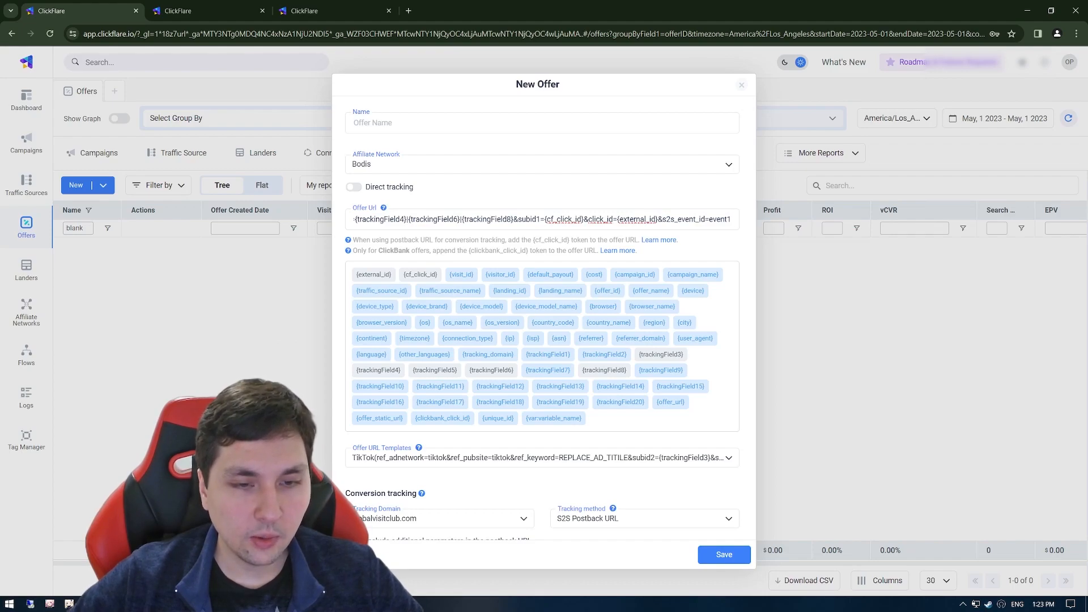
Copy the &terms=test,dental%20implants parameter from the Bodis referral URL and append it to the end of the ClickFlare offer URL.
key("alt+Tab")
left_click_drag(658, 490, 525, 491)
key("ctrl+c")
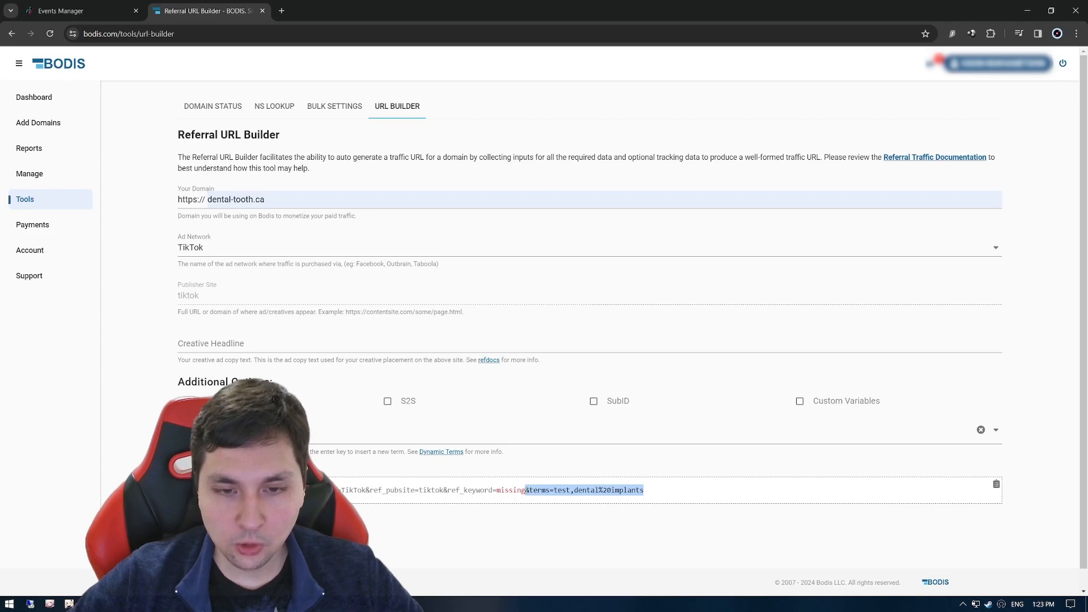
key("alt+Tab")
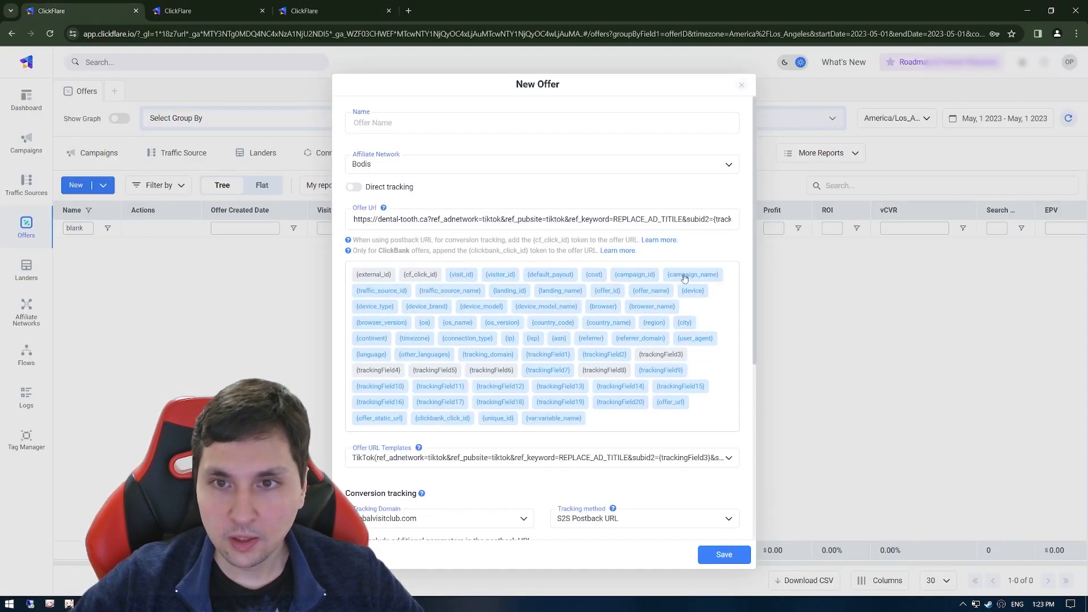
left_click_drag(692, 220, 769, 224)
left_click(733, 222)
key("ctrl+v")
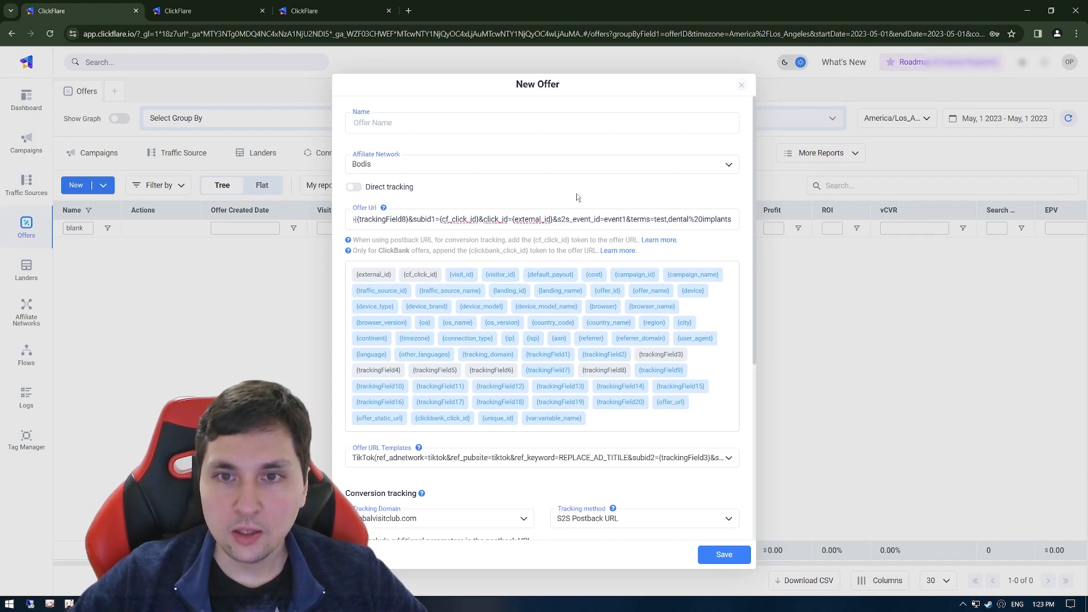
Replace the REPLACE_AD_TITILE placeholder in the offer URL with Dental+Implants.
left_click_drag(689, 217, 343, 219)
left_click(615, 218)
left_click_drag(615, 218, 679, 219)
type("Dental")
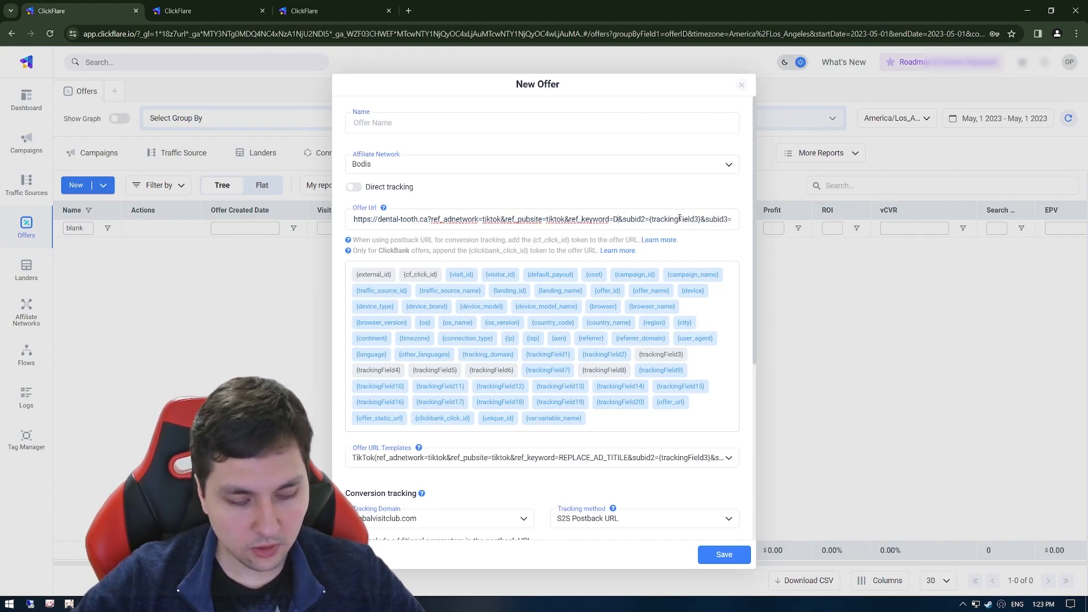
type("+Impla")
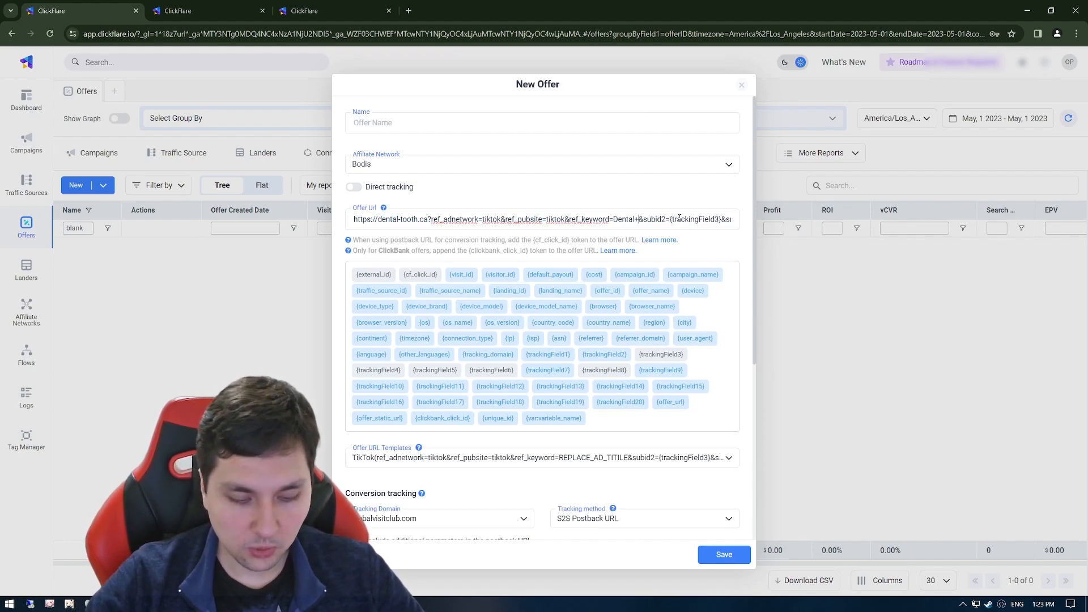
type("nts")
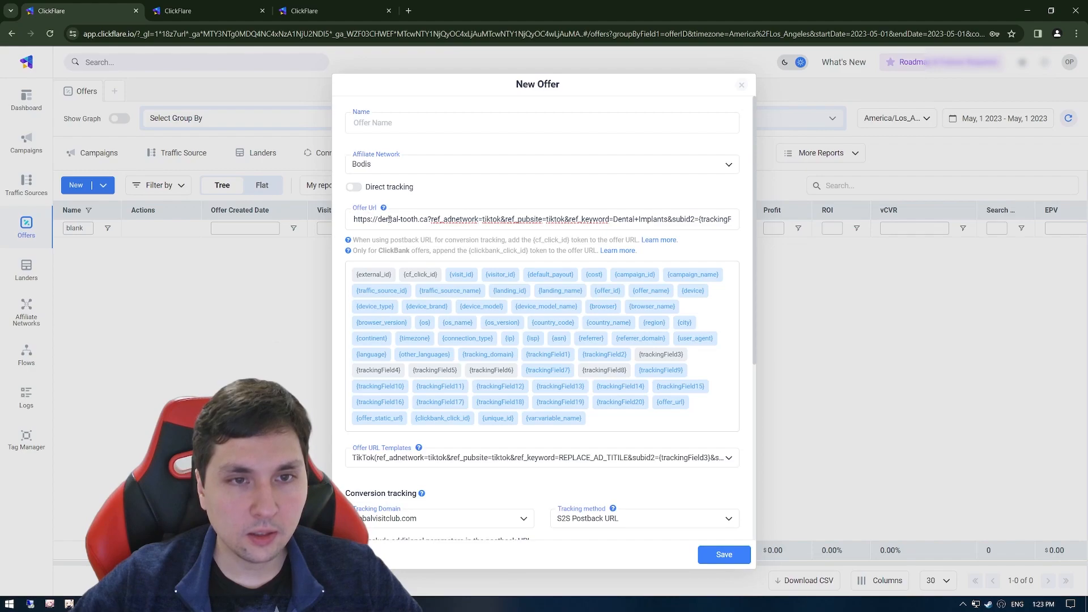
Review the full offer URL, including its keyword and tracking parameters.
left_click_drag(565, 220, 852, 231)
left_click(683, 220)
key("ctrl+a")
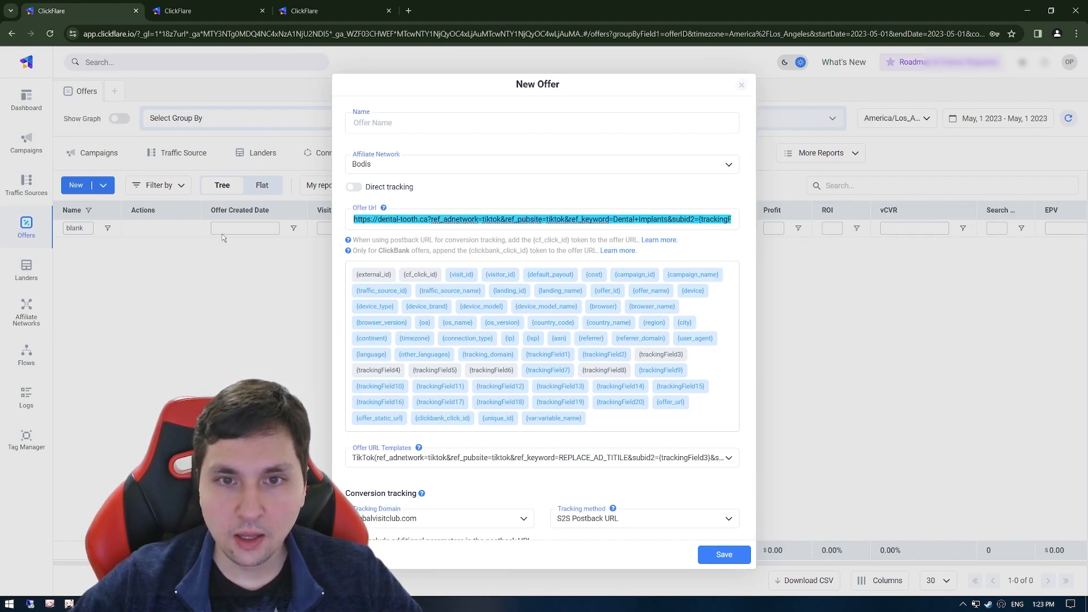
left_click(627, 211)
left_click(594, 220)
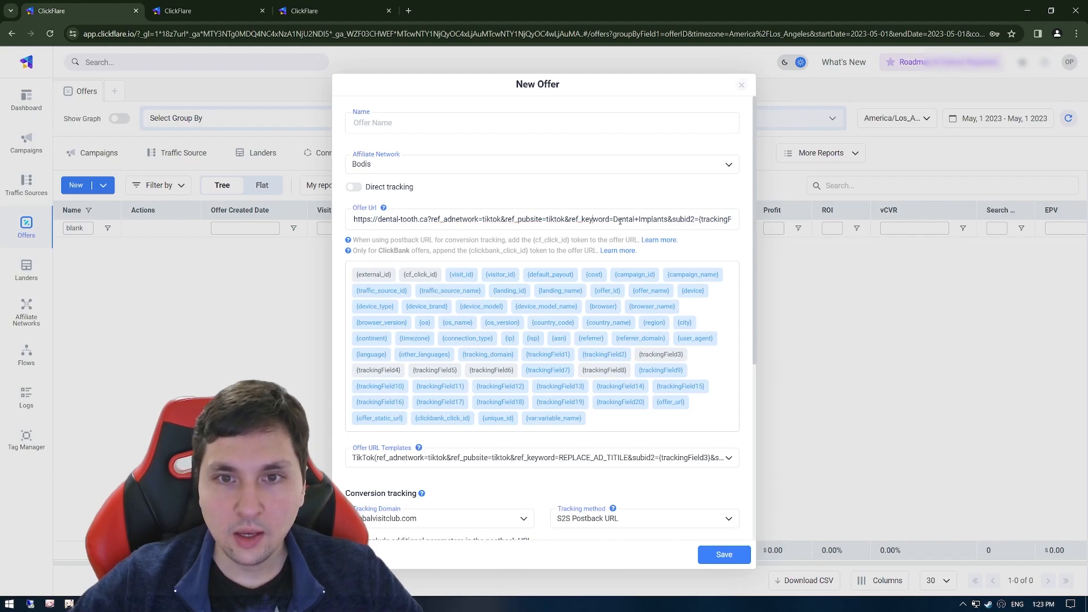